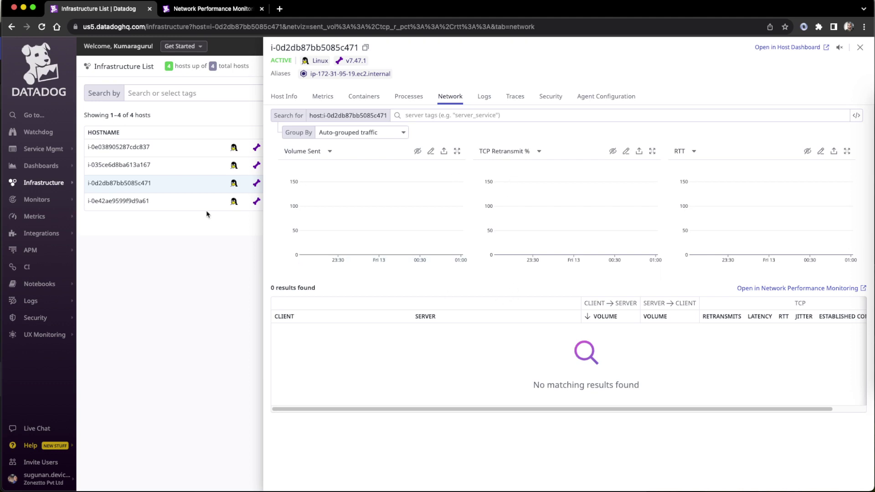
Compare Network tabs of hosts i-035ce6d8ba613a167 and i-0d2db87bb5085c471; the latter shows 0 results
click(144, 167)
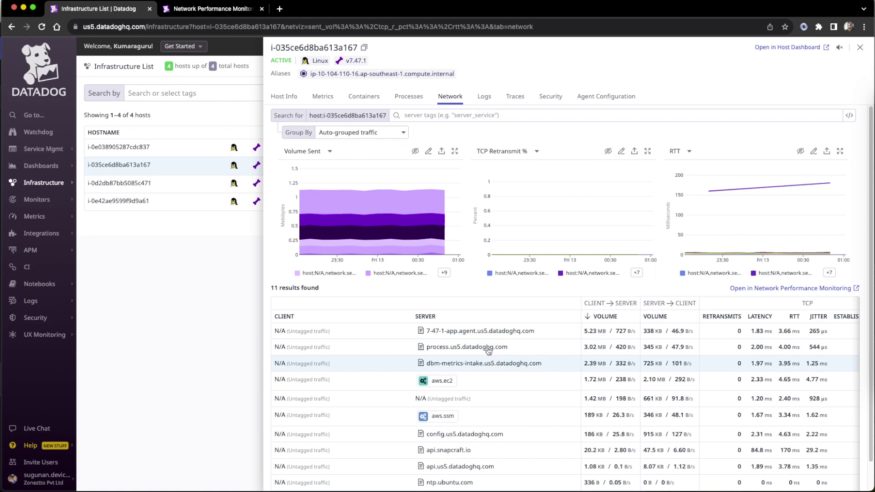
mouse_move(426, 380)
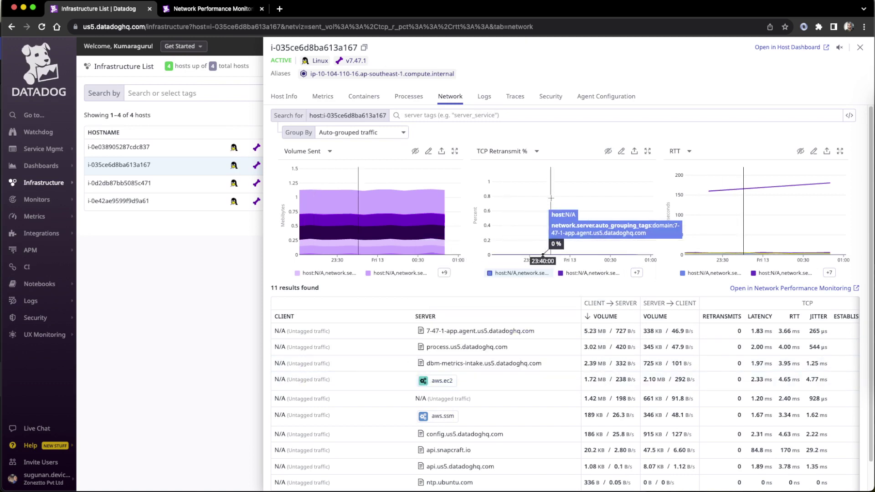
click(144, 188)
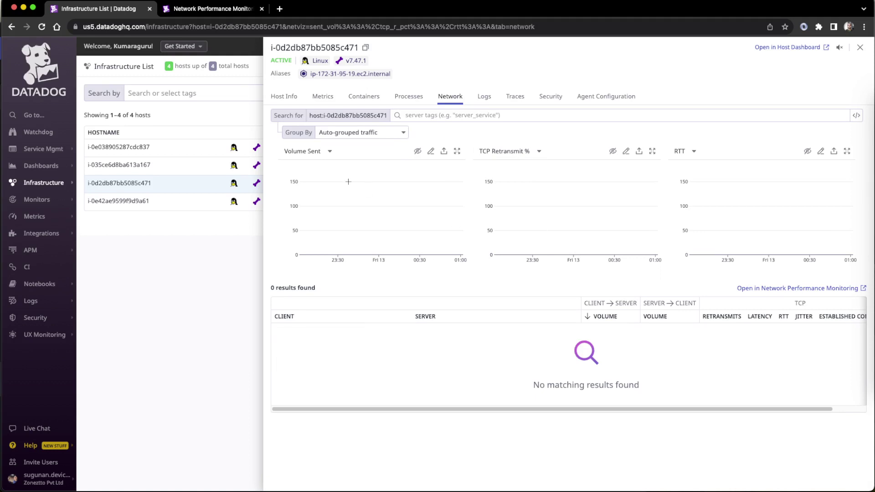
Copy the step 2 sudo command that installs the example system-probe configuration
click(201, 14)
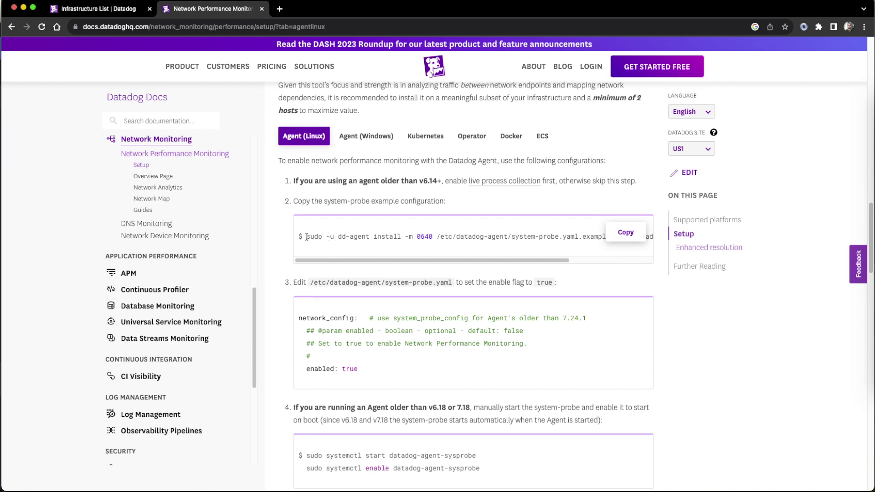
drag(304, 238, 532, 235)
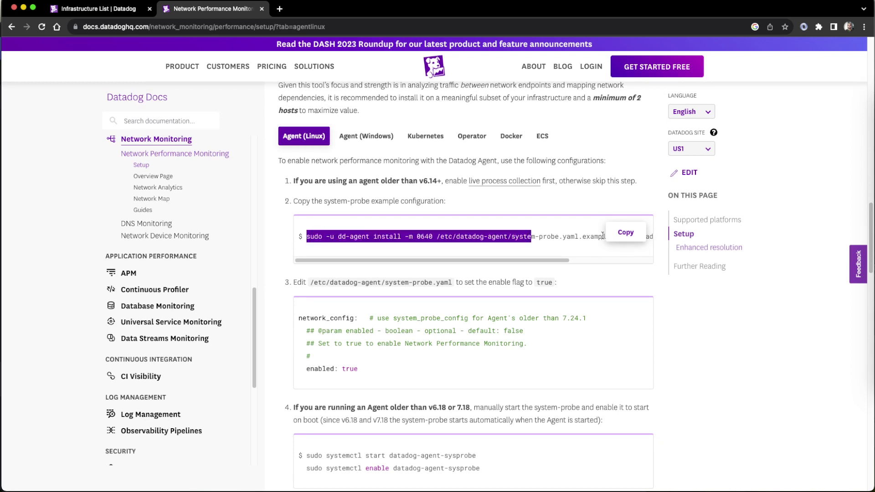
click(631, 236)
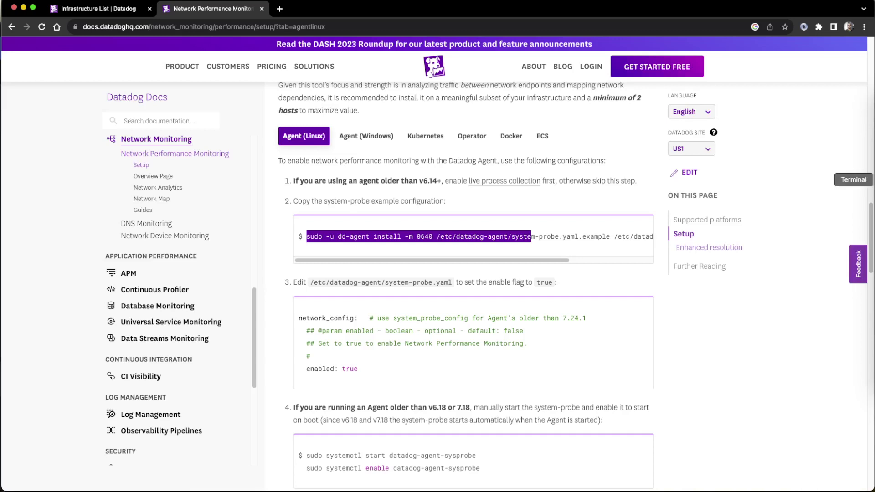
click(871, 179)
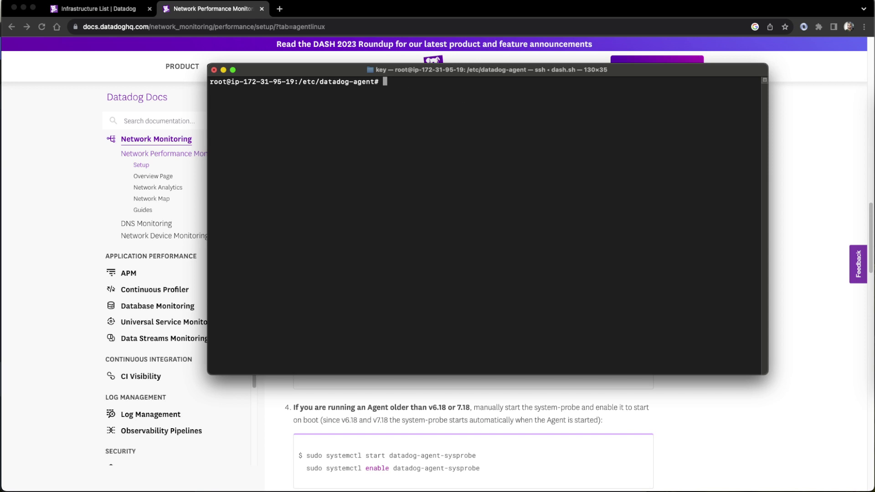
Run the pasted install command in /etc/datadog-agent and confirm system-probe.yaml appears in ls -lh
text(ls -lh)
key(Return)
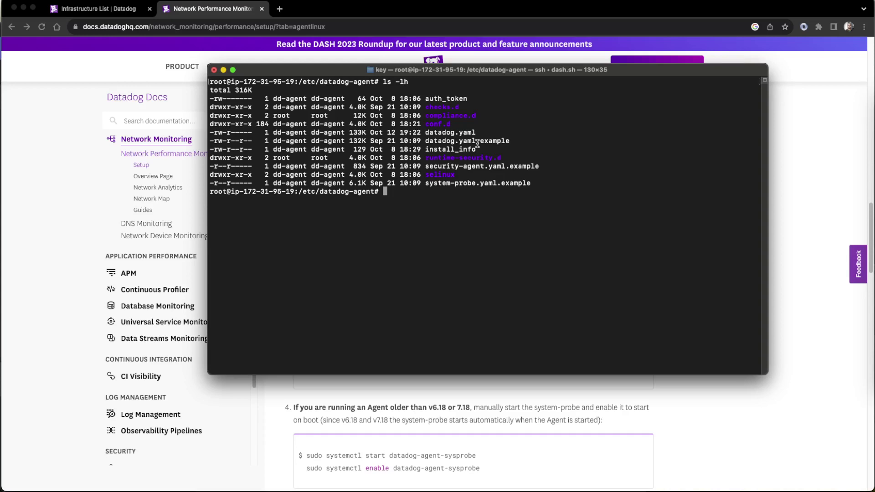
key(super+v)
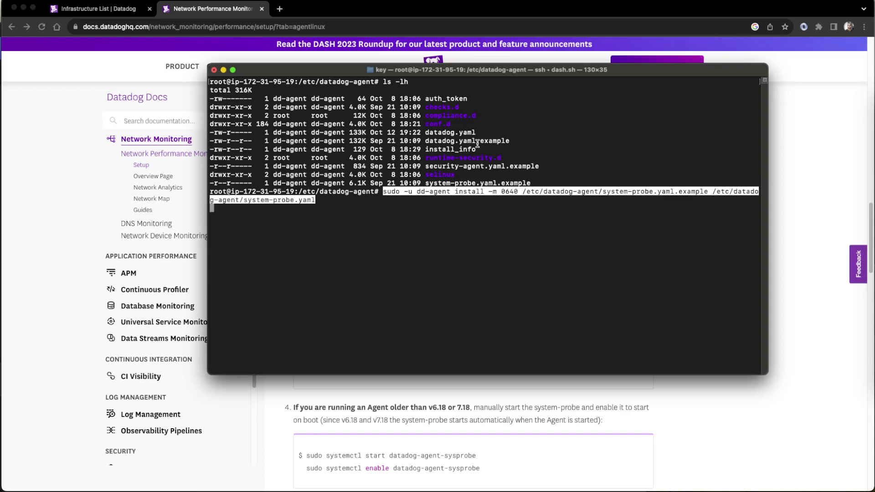
click(463, 145)
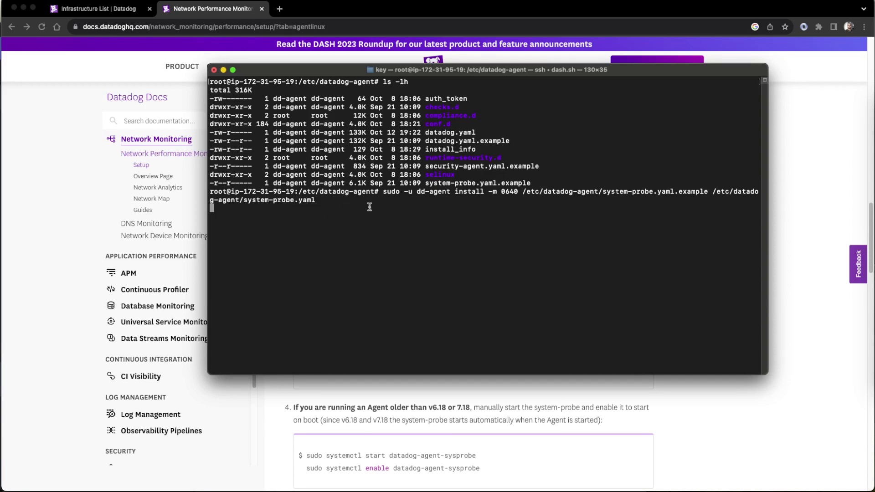
text(ls -lh)
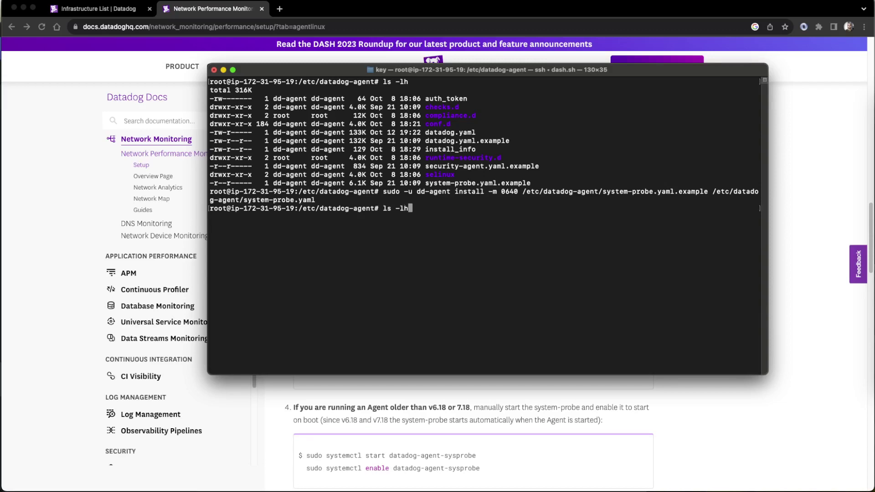
key(Return)
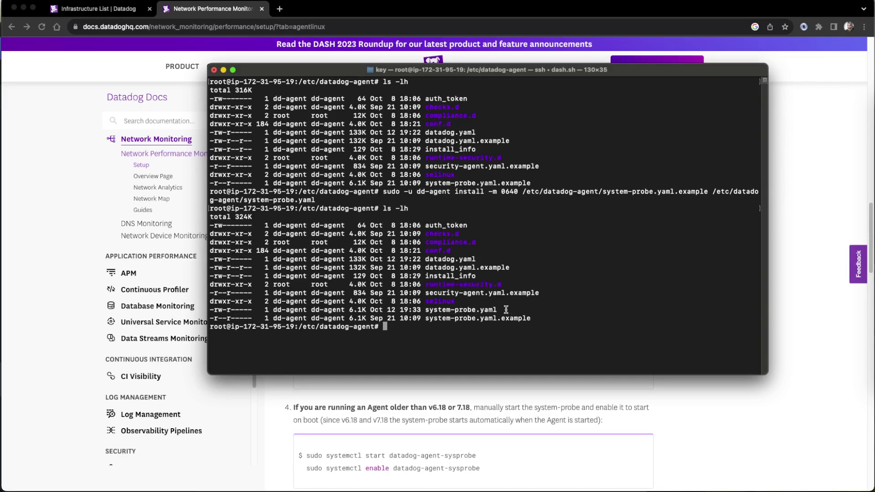
click(505, 412)
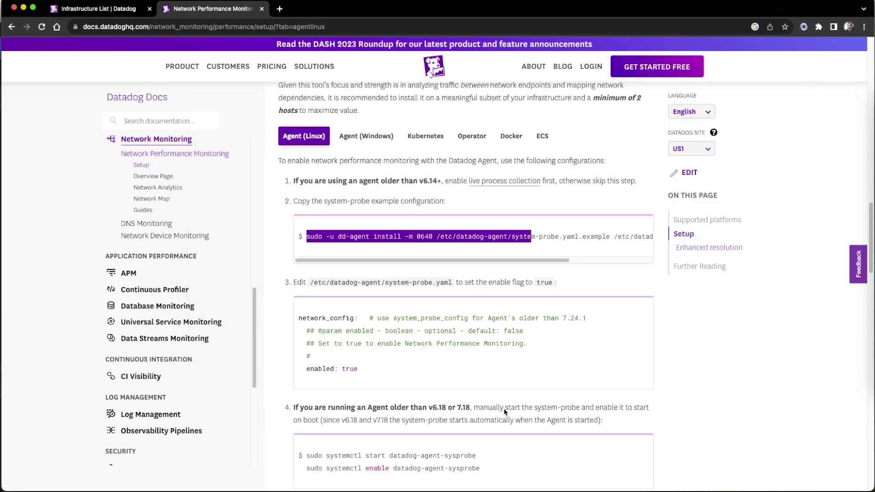
Copy the /etc/datadog-agent/system-probe.yaml path shown in the docs' edit step
double_click(326, 318)
double_click(321, 369)
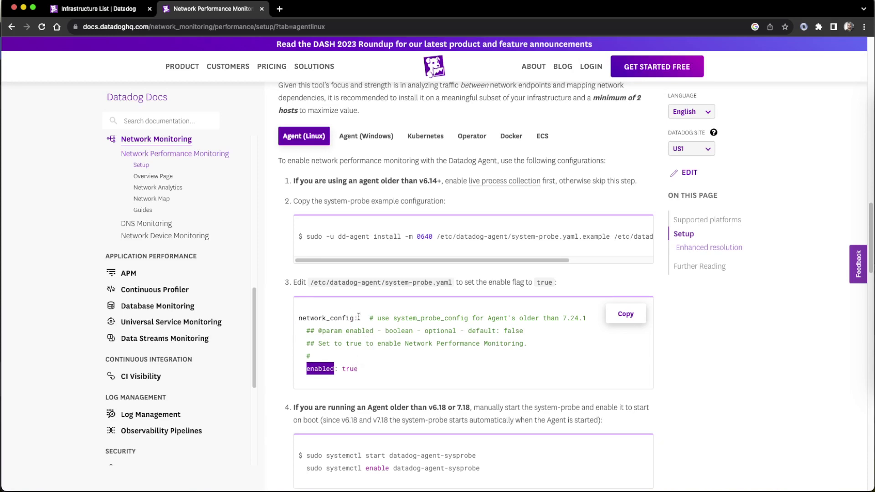
drag(310, 283, 451, 283)
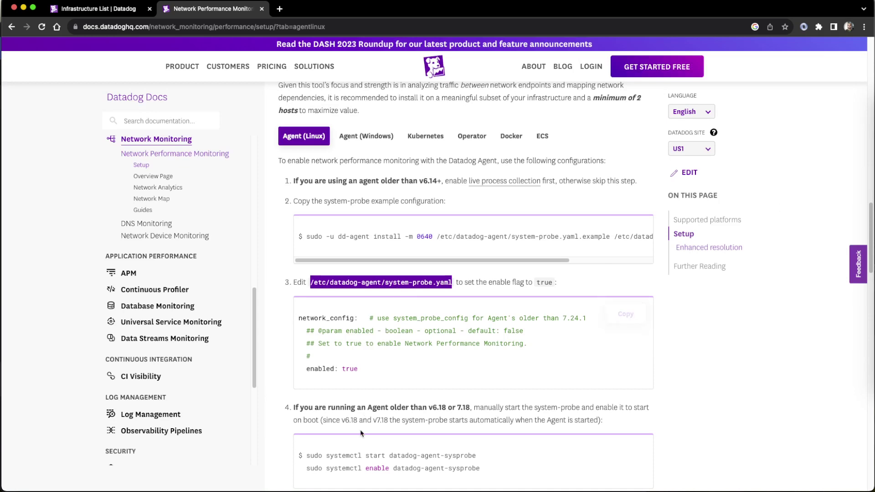
Open /etc/datadog-agent/system-probe.yaml in vi
click(873, 180)
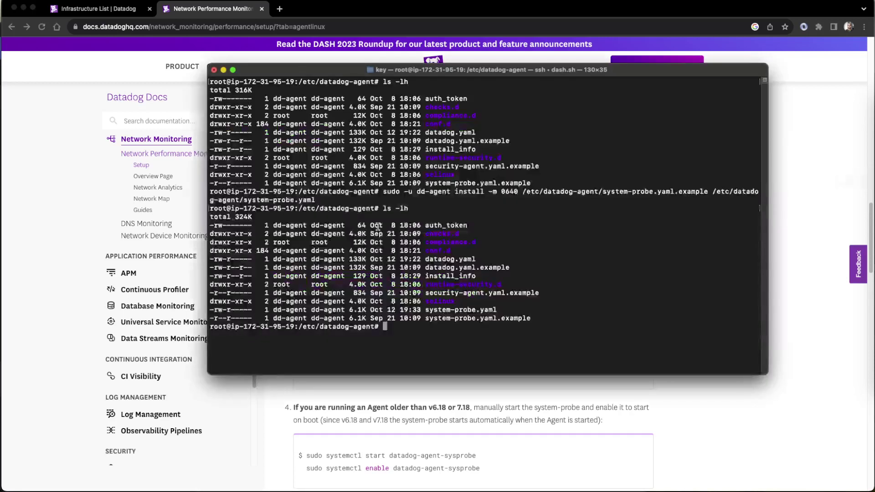
text(vi)
key(super+v)
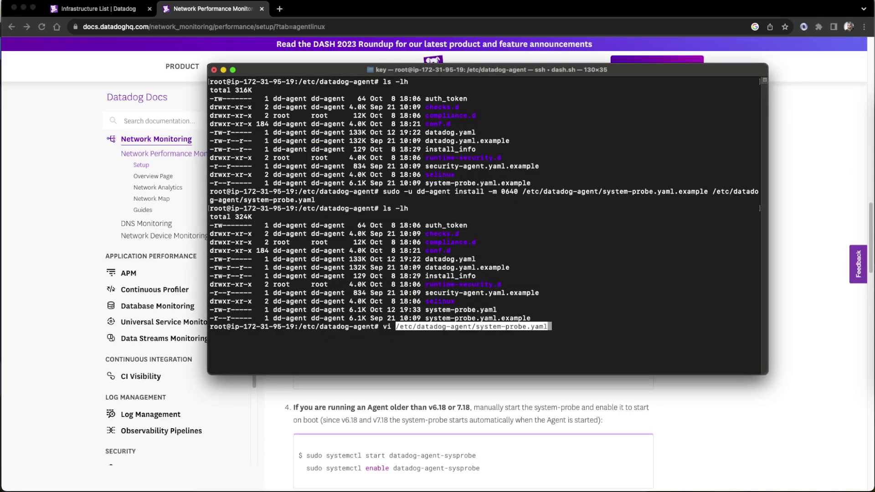
key(Return)
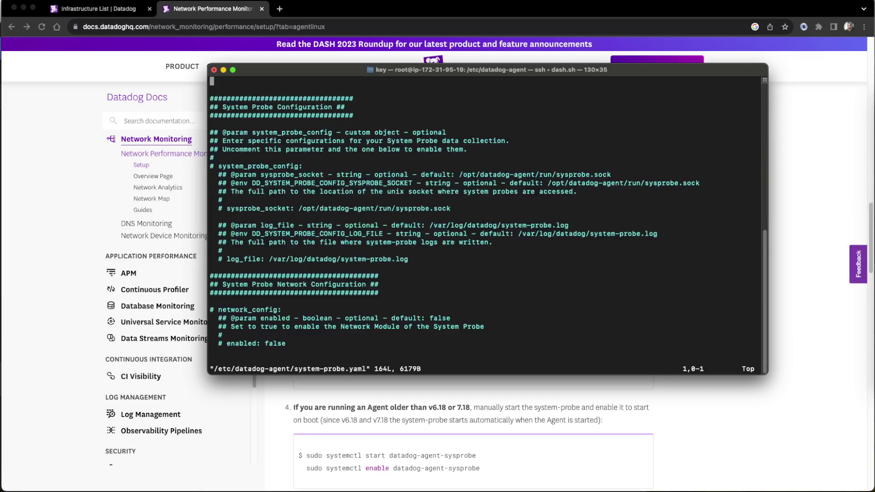
click(376, 427)
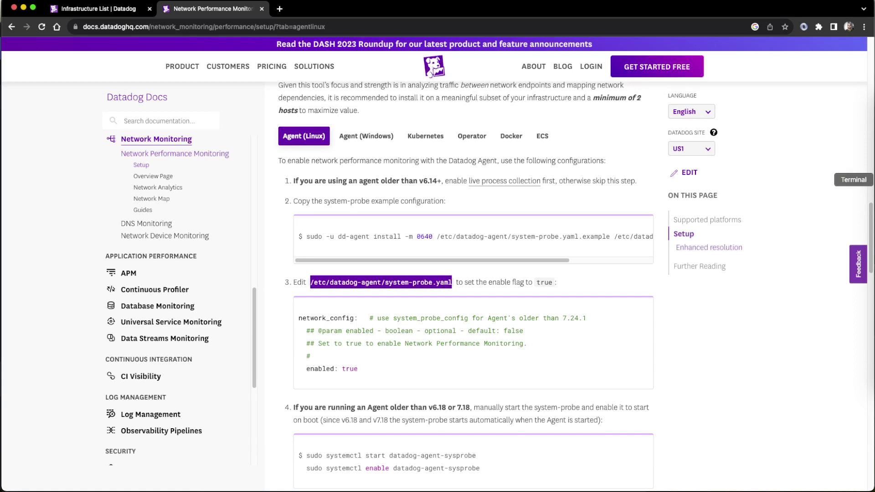
click(870, 180)
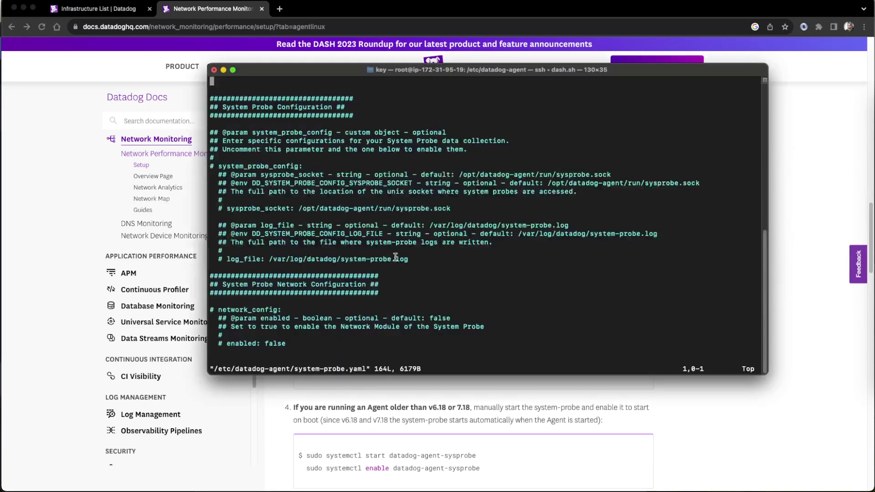
Uncomment the network_config: line in system-probe.yaml
double_click(248, 310)
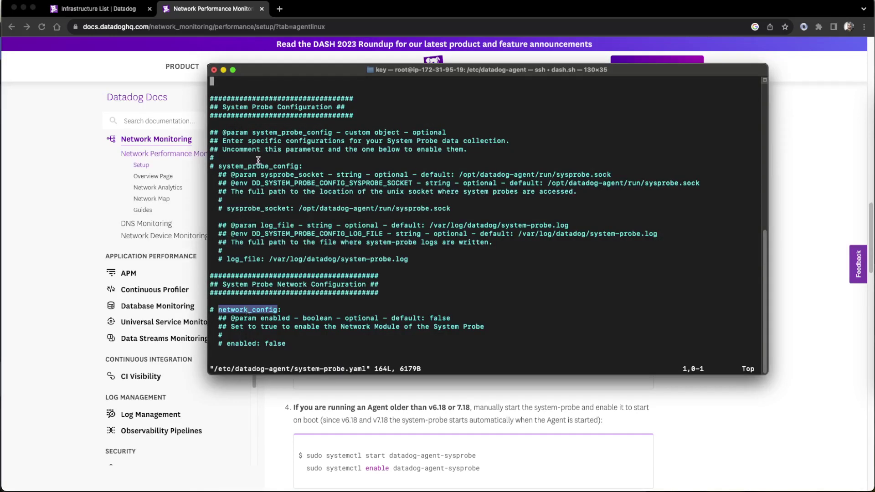
key(Down)
key(Down)
key(Down)
key(Down)
key(Down)
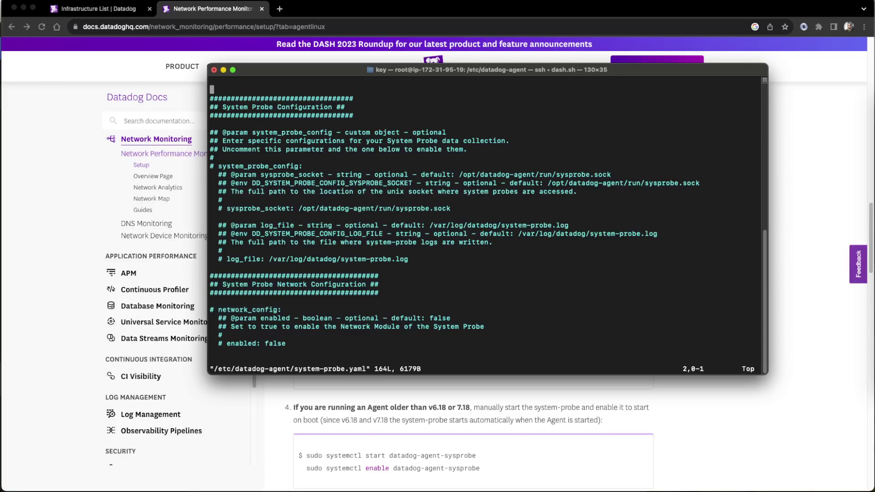
key(Down)
key(Down)
key(Down)
key(Down)
key(Down)
key(Down)
key(Down)
key(Down)
key(Down)
key(Down)
key(Down)
key(Down)
key(Down)
key(Down)
key(Down)
key(Down)
key(Down)
key(Down)
key(Down)
key(Down)
key(Down)
key(Down)
key(Right)
key(Right)
key(i)
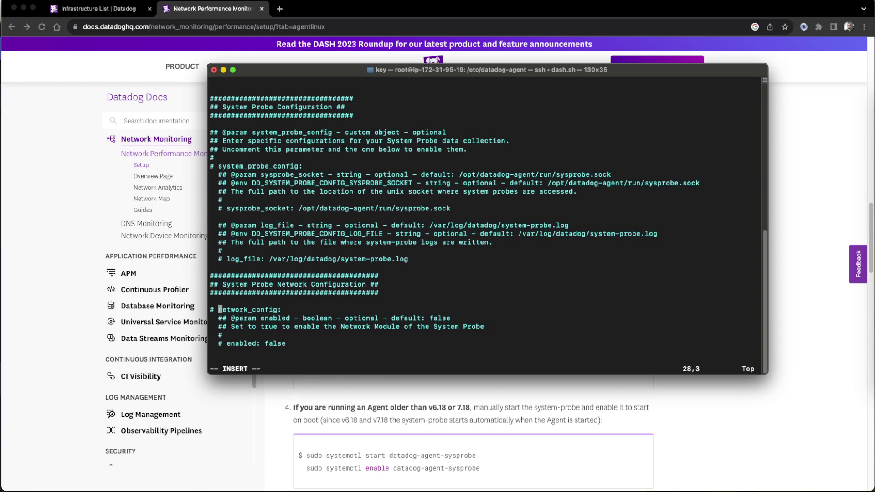
key(BackSpace)
key(BackSpace)
Uncomment enabled, change its value from false to true, and save with :wq
key(Down)
key(Down)
key(Down)
key(Down)
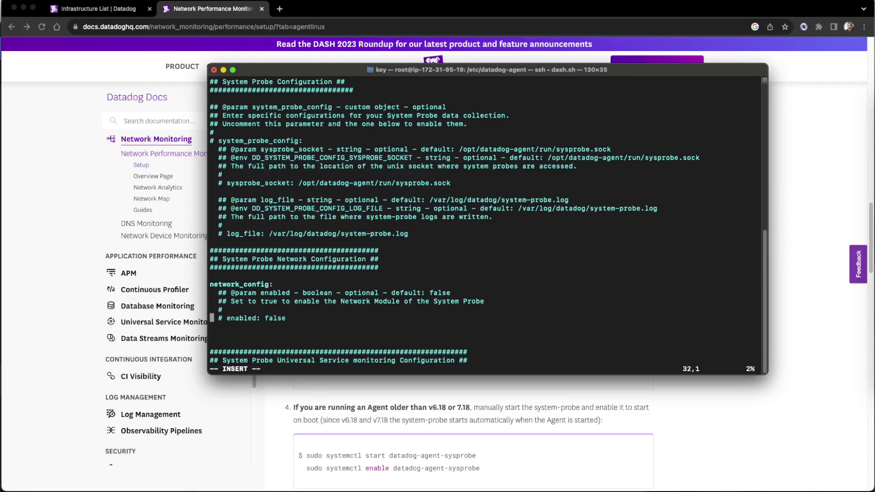
key(Right)
key(Right)
key(Right)
key(Right)
key(BackSpace)
key(BackSpace)
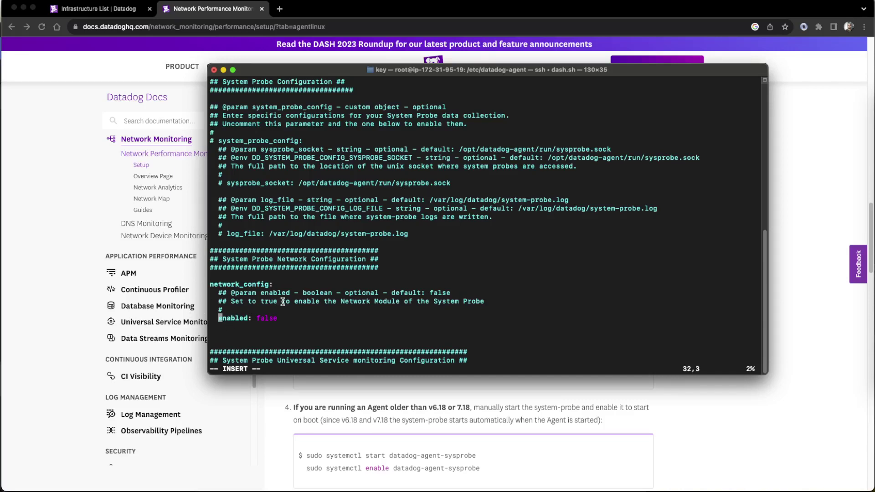
key(Right)
key(Right)
key(Right)
key(Right)
key(Right)
key(Right)
key(Right)
key(Right)
key(Right)
key(Right)
key(Right)
key(Right)
key(Right)
key(Right)
key(BackSpace)
key(BackSpace)
key(BackSpace)
key(BackSpace)
key(BackSpace)
text(true)
key(Escape)
text(:wq)
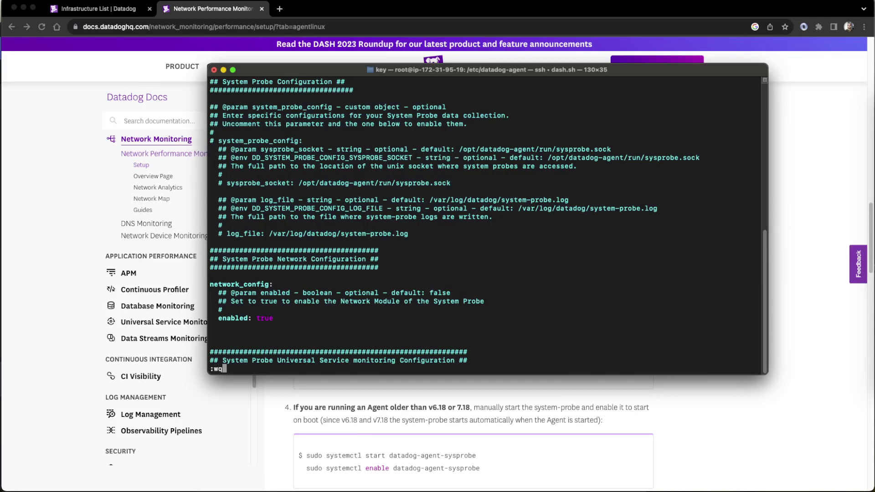
key(Return)
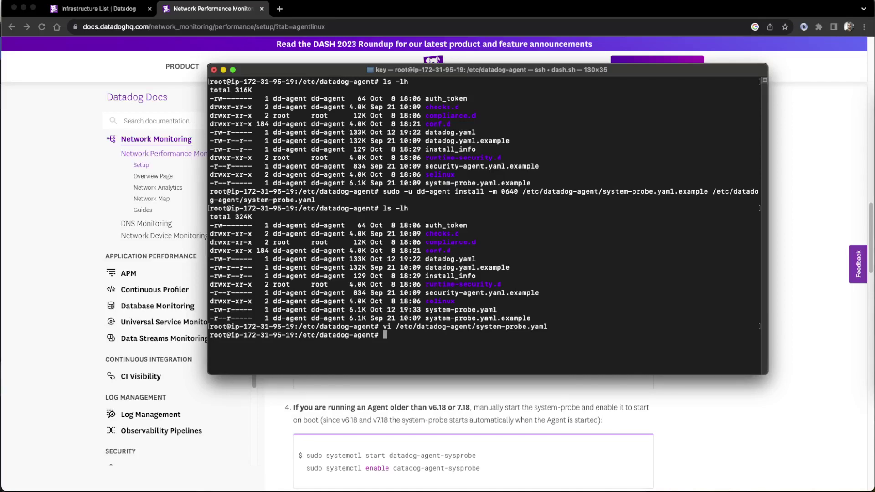
Restart the datadog-agent service using the recalled restart command
key(Up)
key(Up)
key(Up)
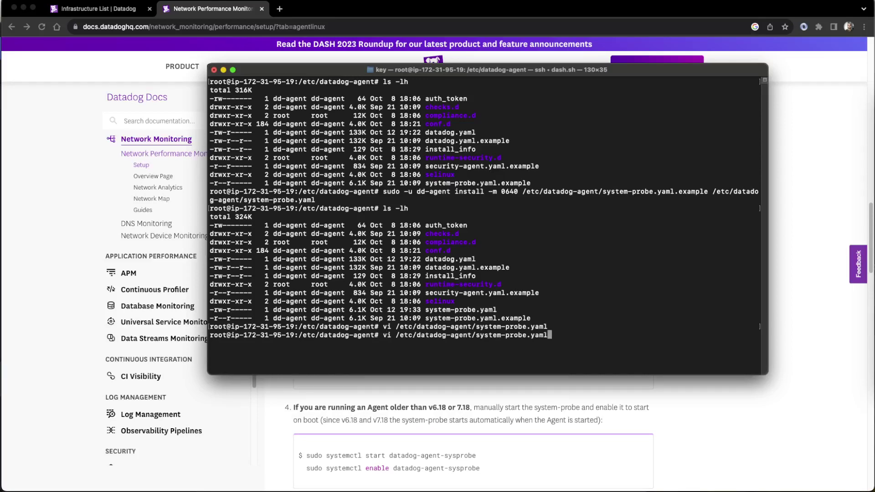
key(Down)
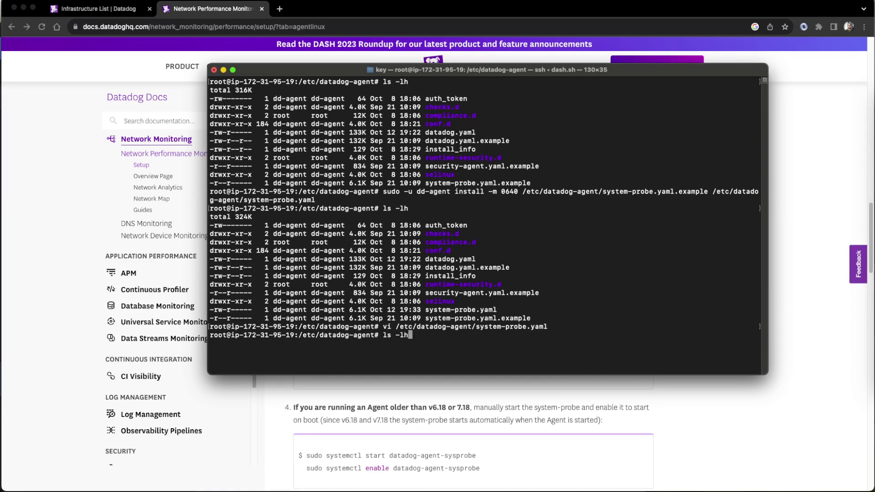
key(ctrl+u)
text(clear)
key(Up)
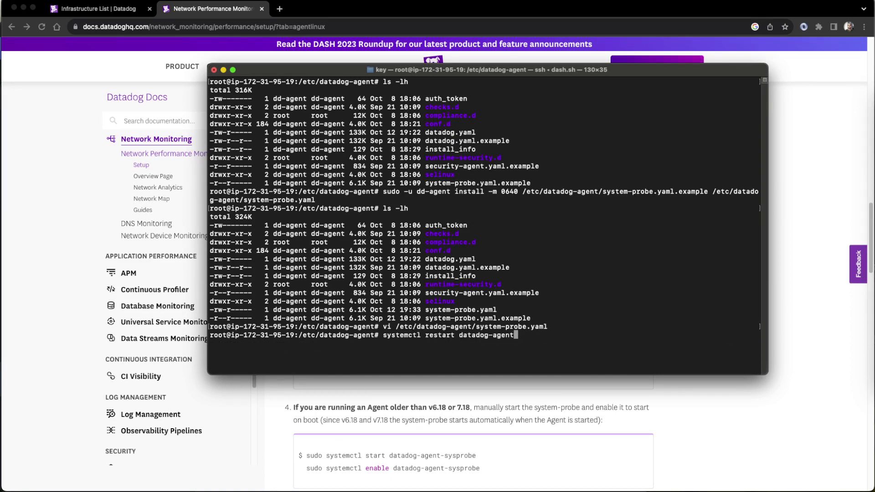
key(Return)
click(85, 10)
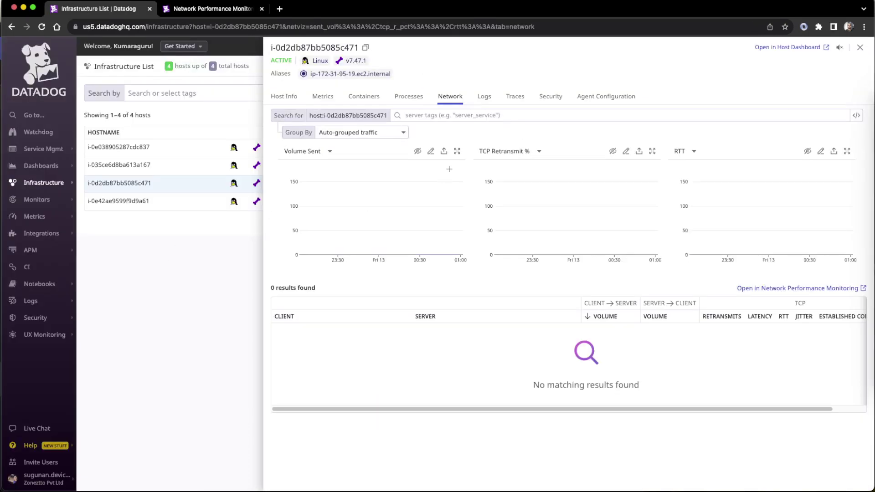
Recheck host i-0d2db87bb5085c471's Network tab, still empty, and close its details panel
click(294, 100)
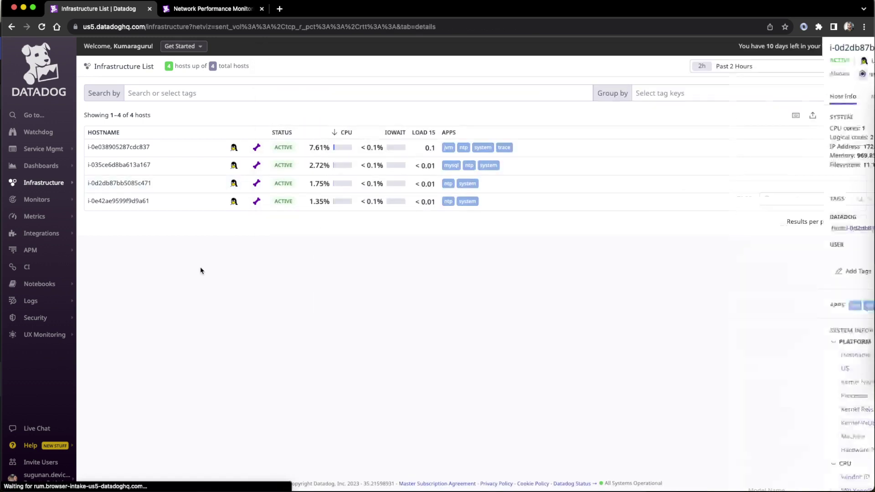
click(146, 184)
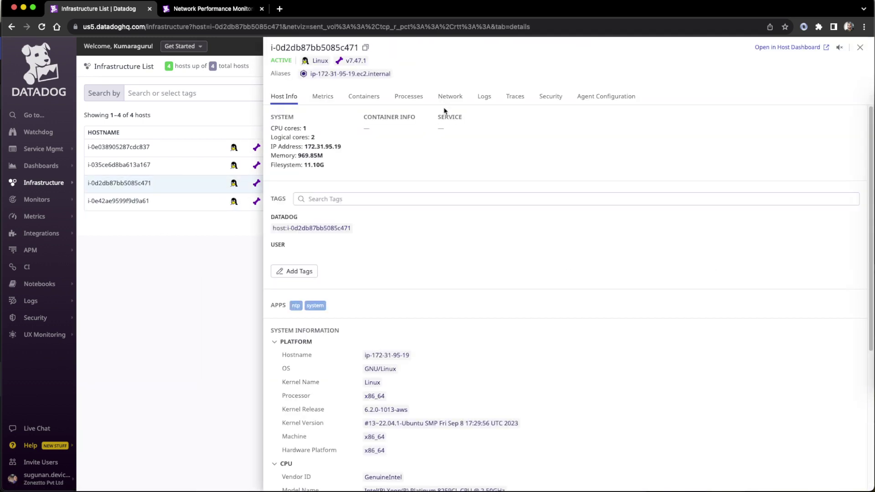
click(447, 104)
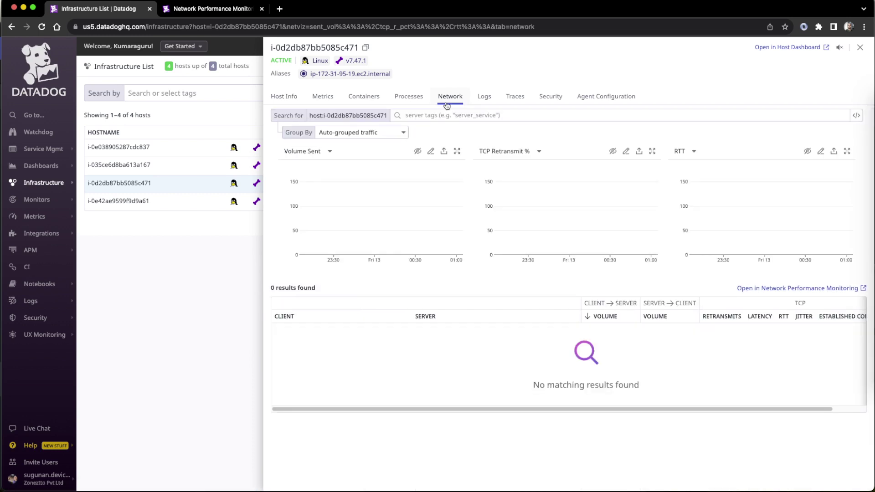
click(195, 282)
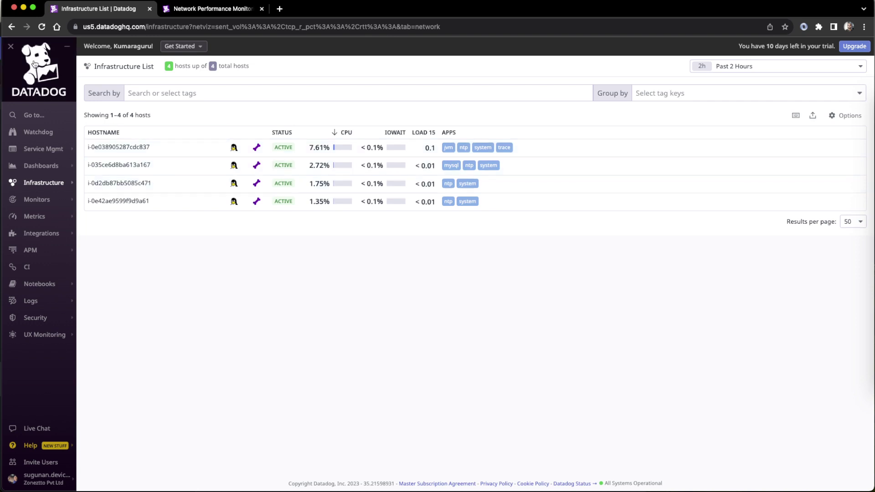
Reload the list and review Network tabs of hosts i-035ce6d8ba613a167, i-0e42ae9599f9d9a61, i-0e81dc51d8fdea7bb, i-0e038905287cdc837
click(41, 27)
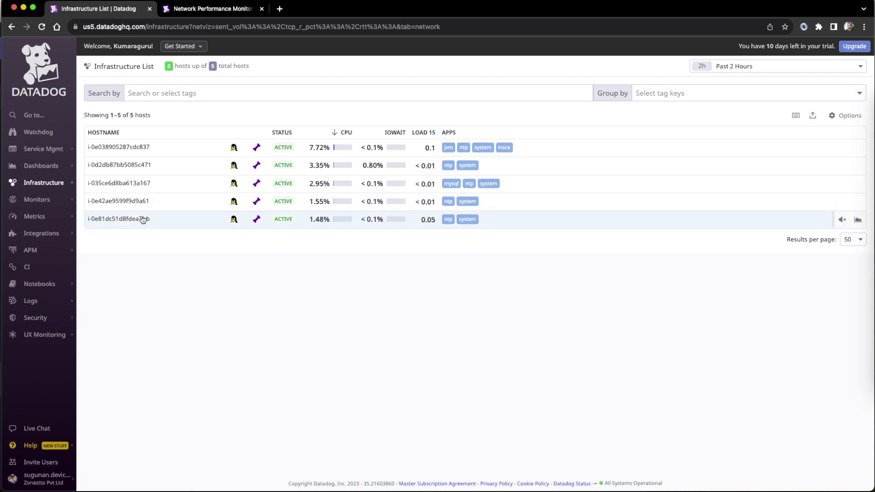
click(126, 189)
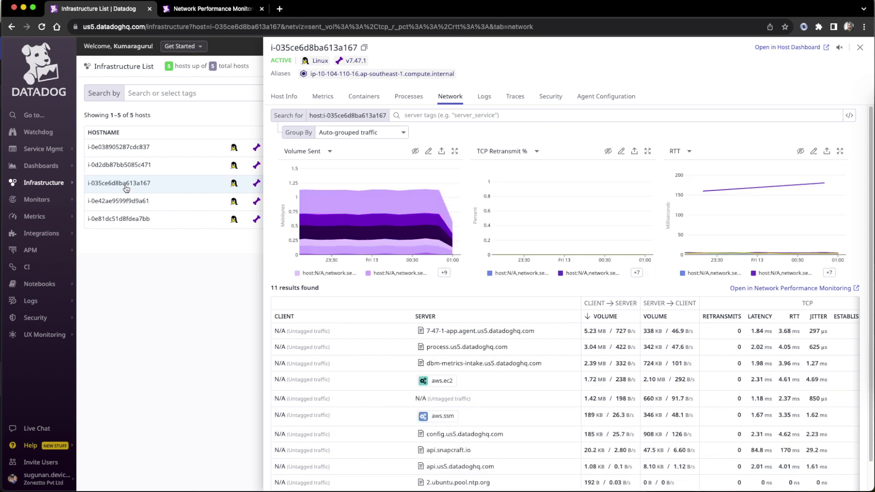
click(130, 204)
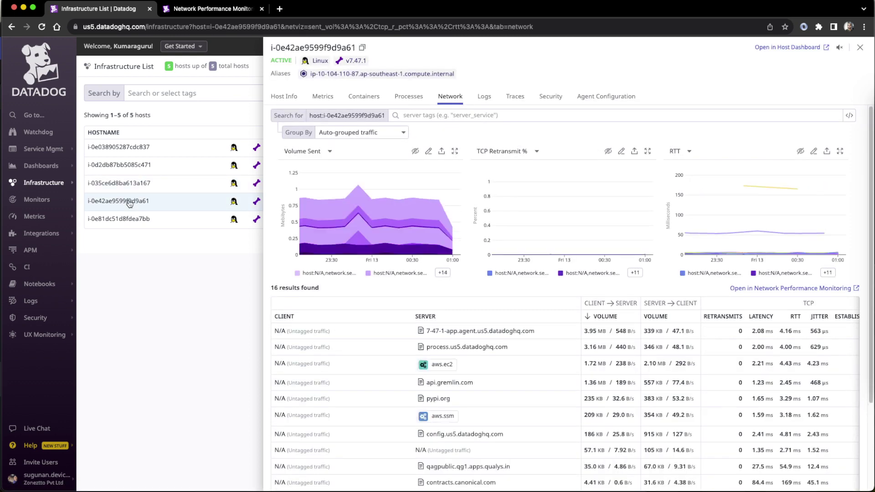
click(133, 221)
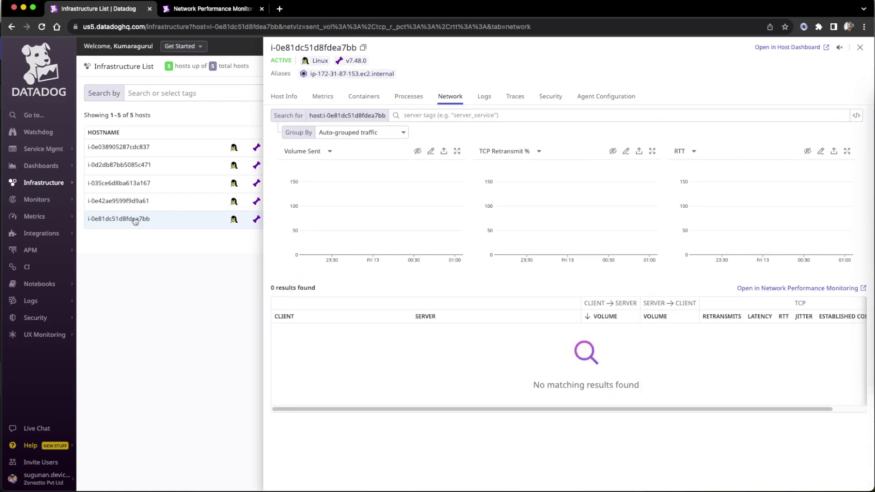
click(140, 148)
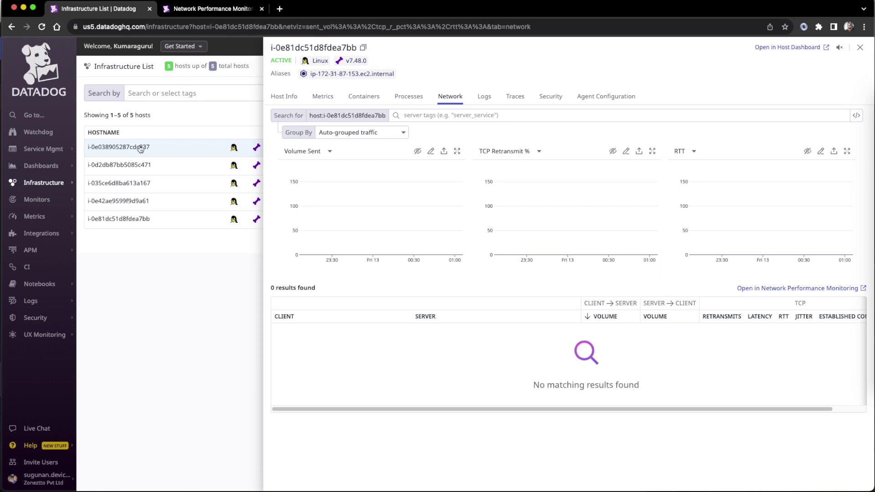